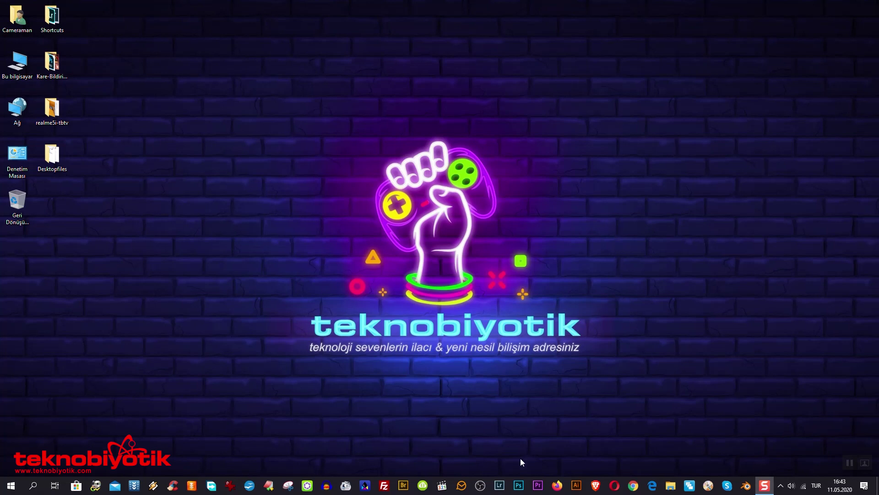
- Launch Photoshop from the taskbar and wait for the Home screen of recent files
left_click(519, 484)
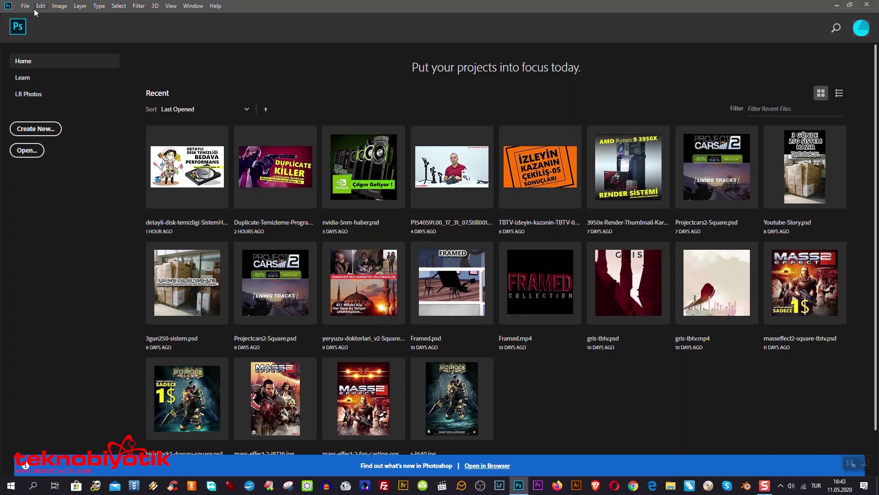
- Bring up Performance preferences and select the Let Photoshop Use memory value
left_click(25, 6)
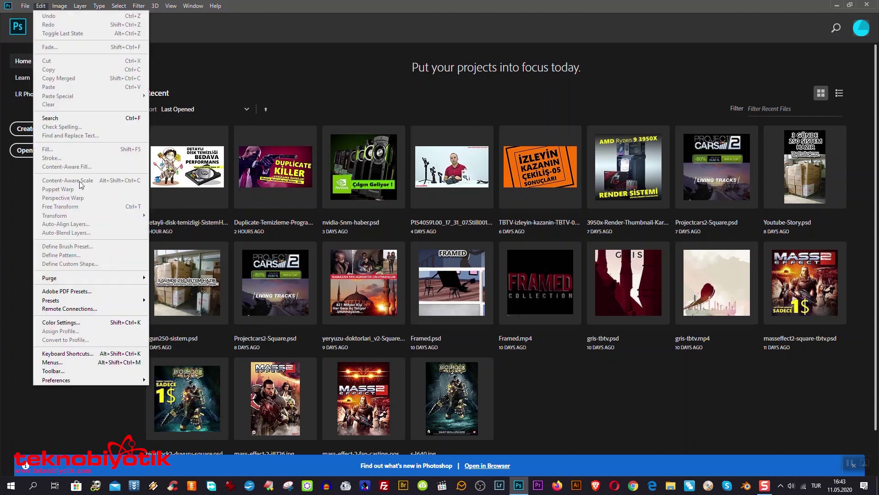
mouse_move(57, 380)
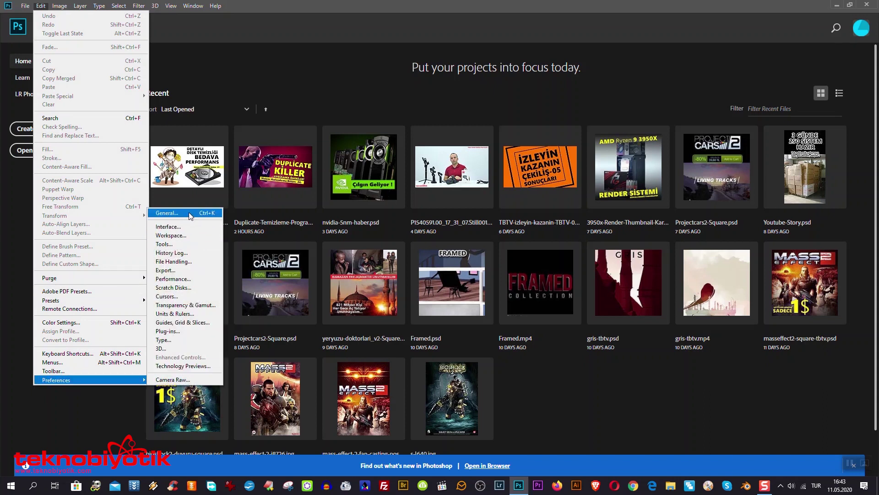
left_click(176, 279)
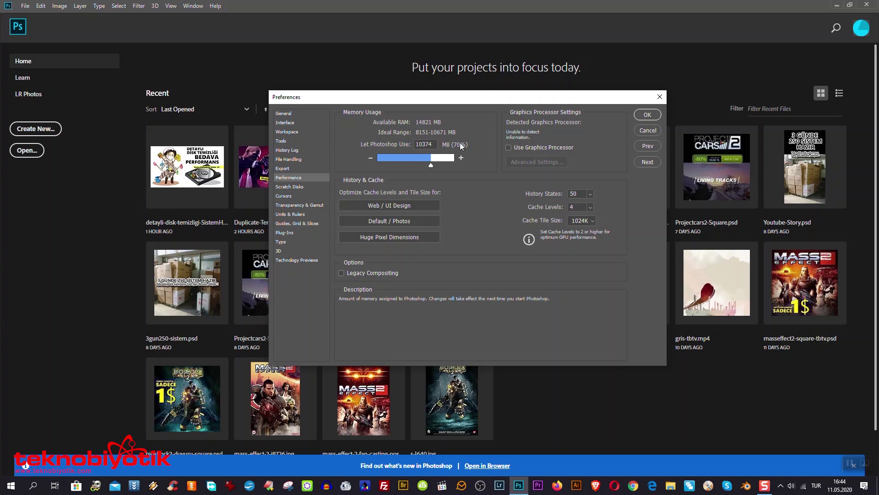
double_click(424, 145)
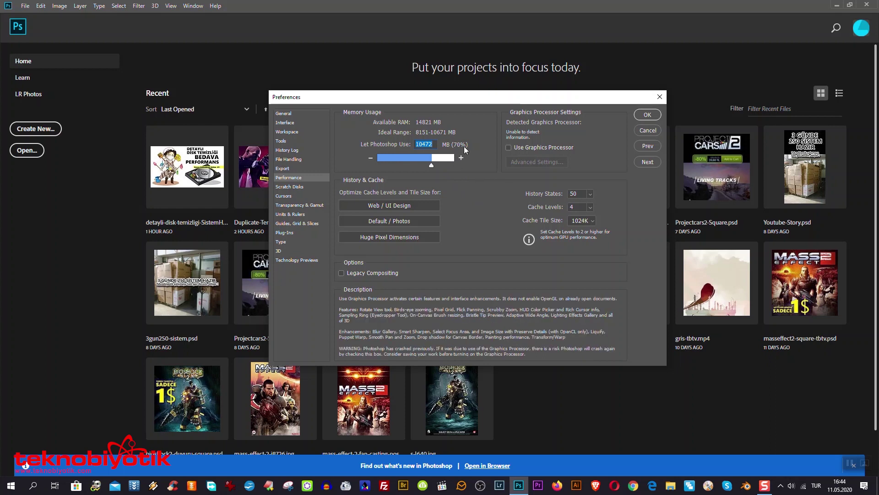
mouse_move(557, 207)
type("10472")
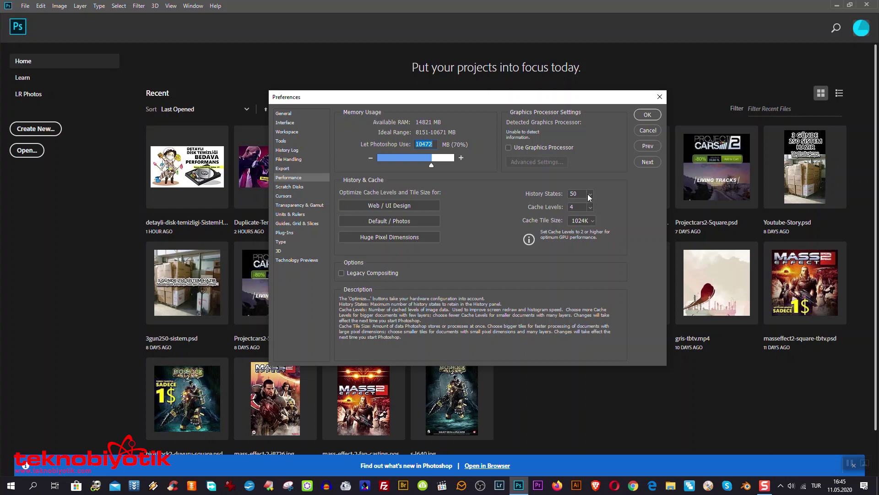
- Show the Cache Tile Size choices (128K, 132K, 1024K, 1028K), leaving 1024K current
left_click(586, 223)
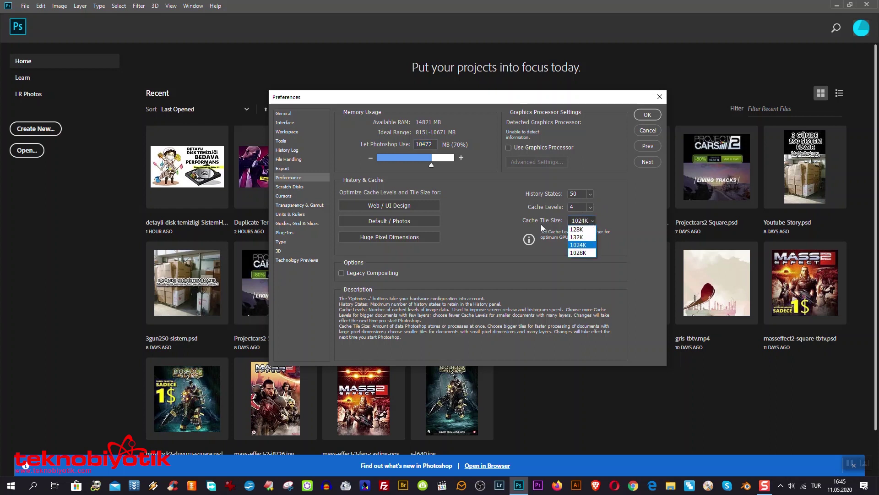
left_click(613, 207)
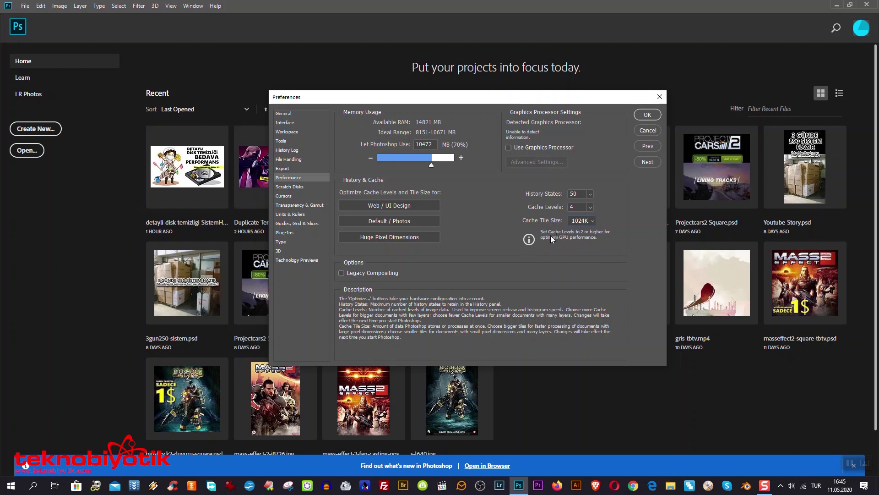
left_click(595, 222)
left_click(614, 205)
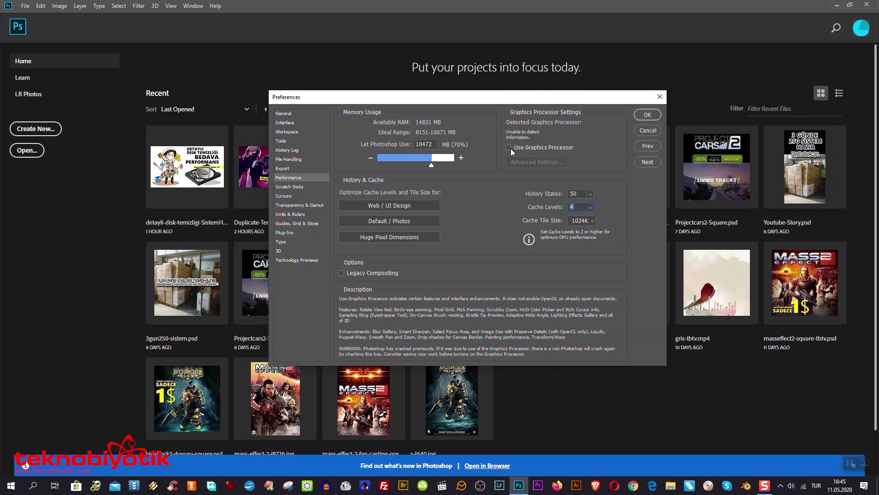
- Enable Use Graphics Processor and view its Advanced settings: Advanced drawing mode with OpenCL
left_click(507, 148)
left_click(539, 147)
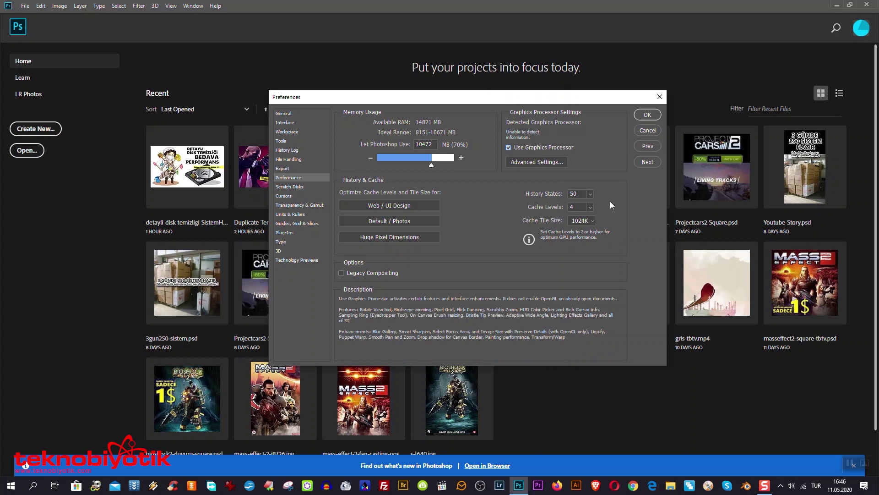
left_click(546, 161)
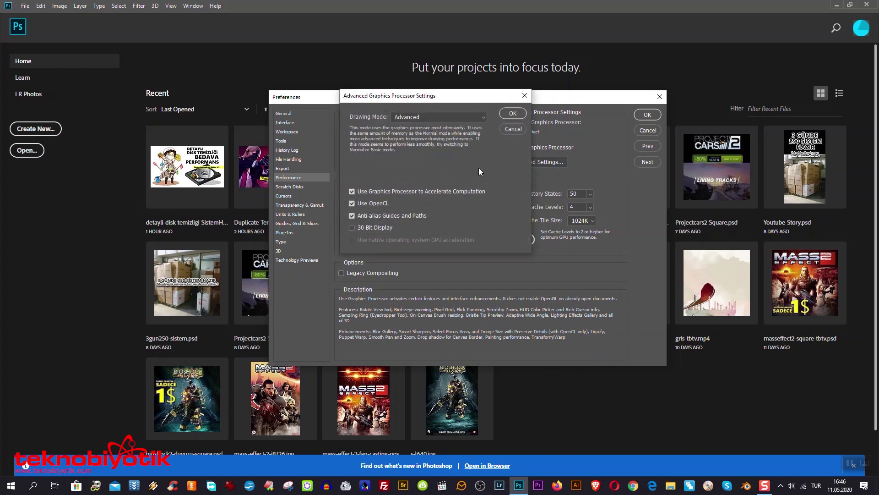
left_click_drag(429, 84, 418, 87)
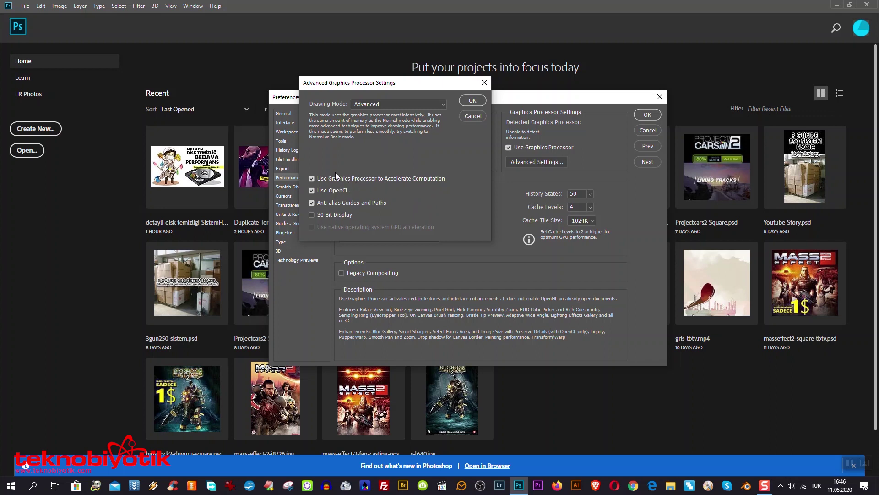
left_click(394, 104)
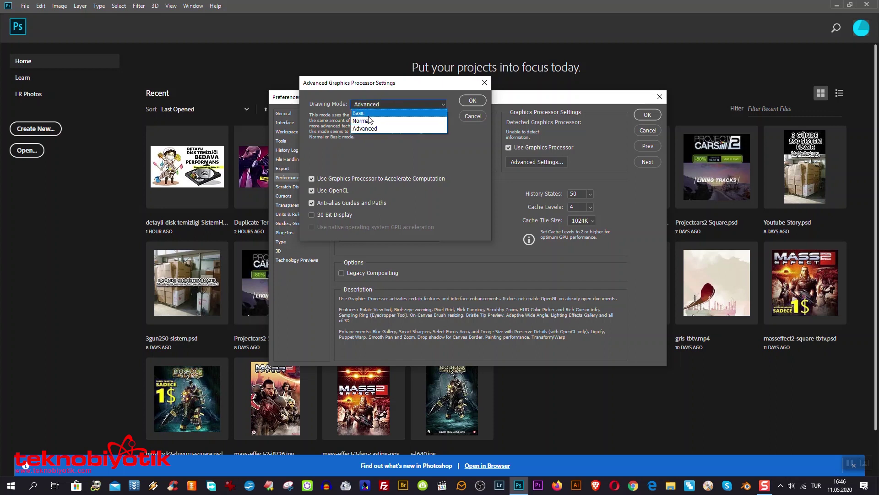
left_click(362, 130)
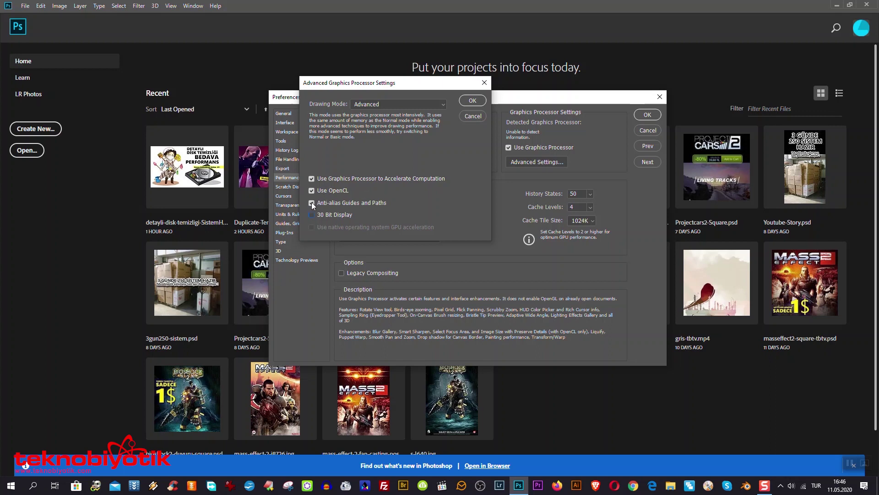
left_click(474, 99)
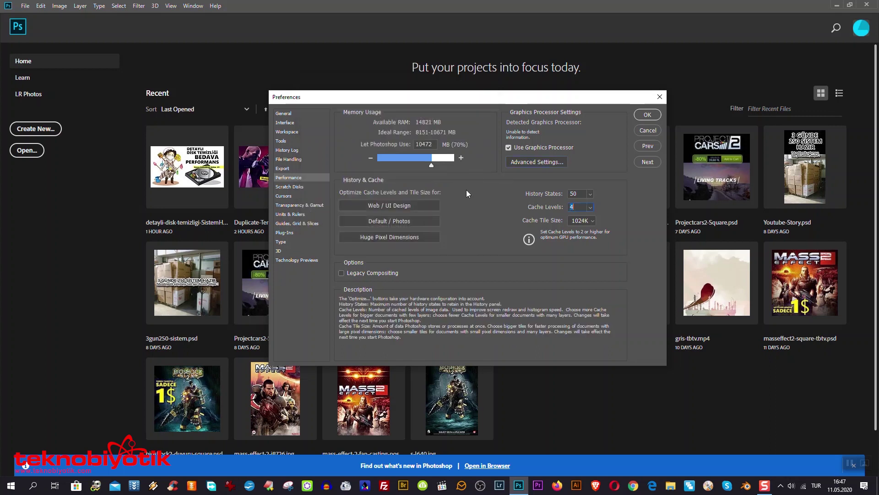
- Apply the performance settings and reopen Performance preferences, now listing the NVIDIA GeForce GTX 1050
left_click(647, 115)
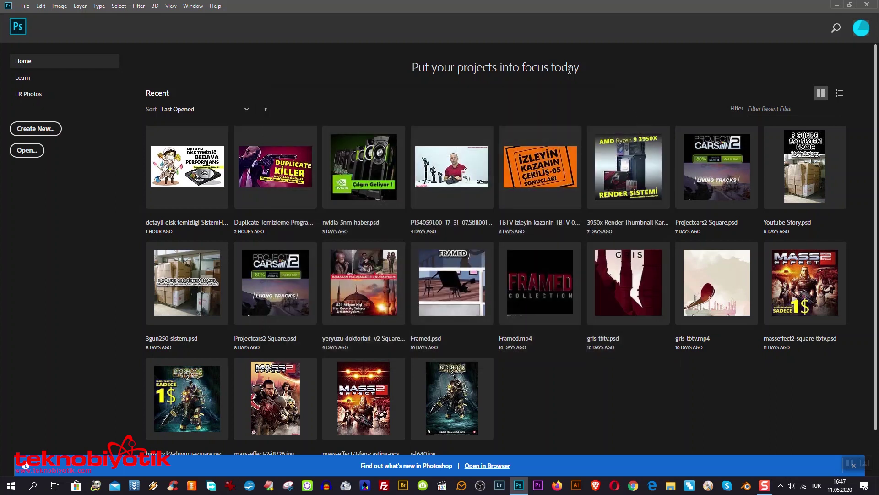
left_click(41, 5)
mouse_move(57, 380)
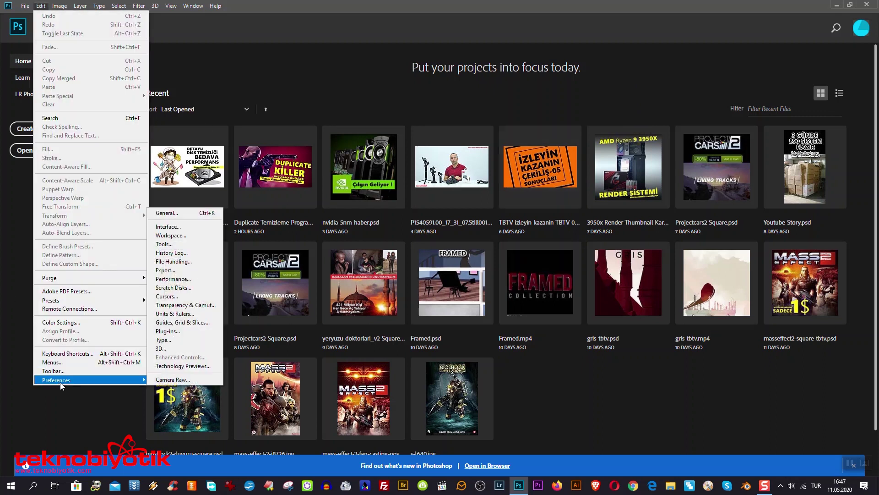
left_click(185, 280)
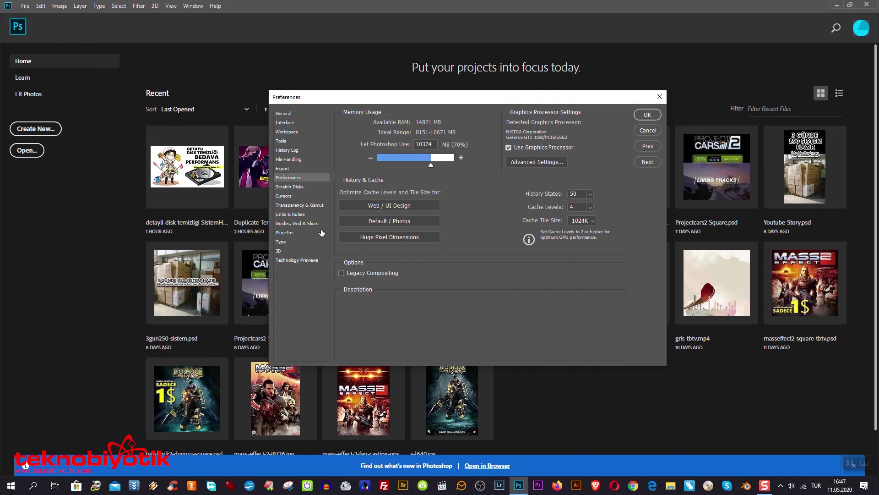
- Check Scratch Disks (C:\ active, 162,51GB free), then return to Performance preferences
left_click(295, 188)
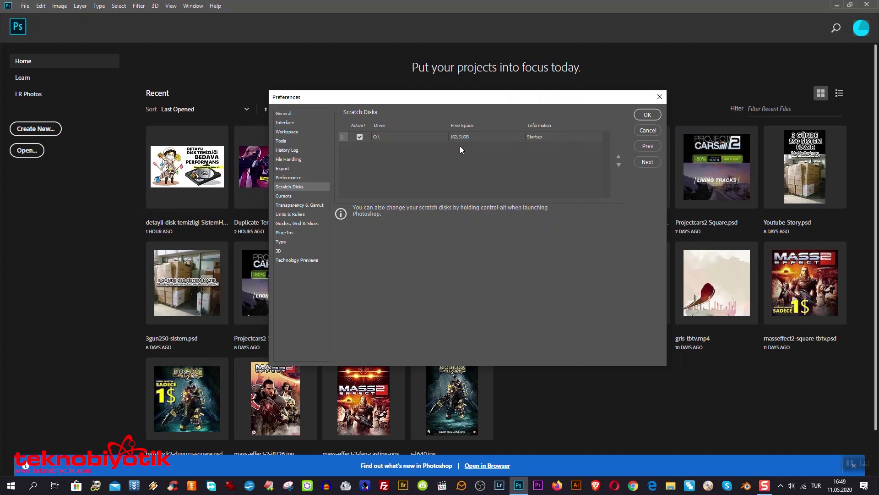
left_click(299, 180)
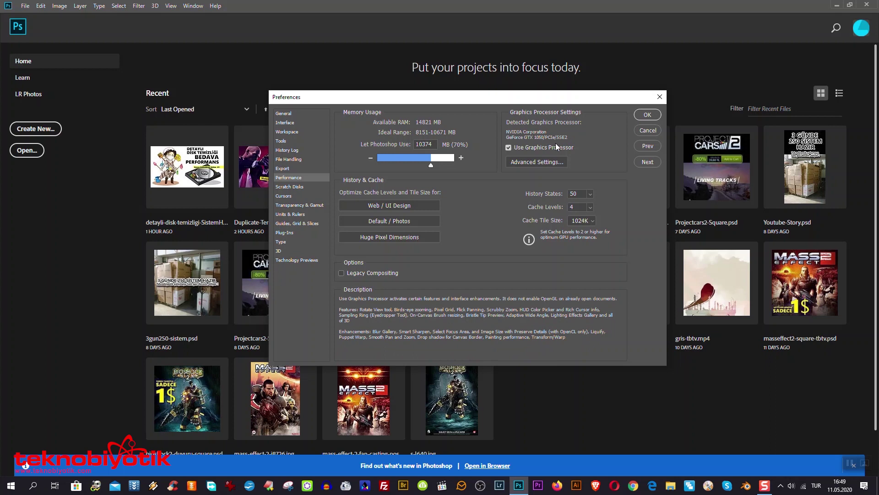
- Close Preferences keeping the settings and return to the blue-scribbled Untitled-1 canvas
left_click(646, 116)
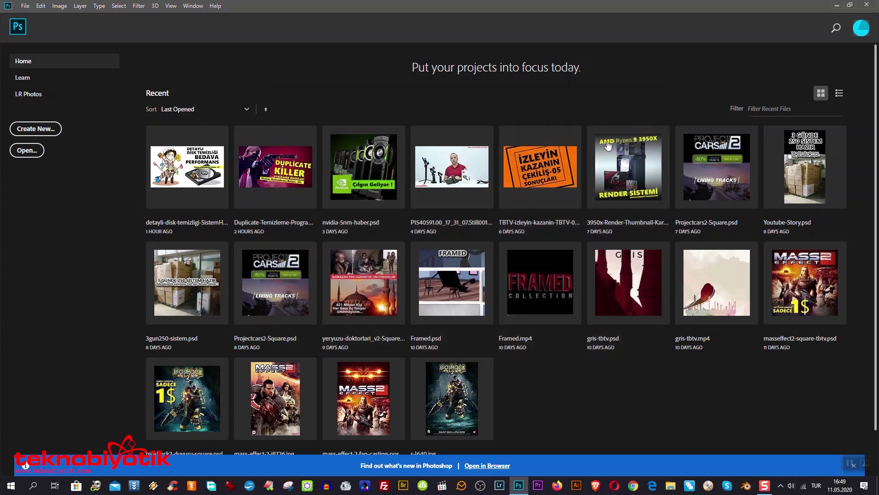
left_click(25, 5)
left_click(218, 15)
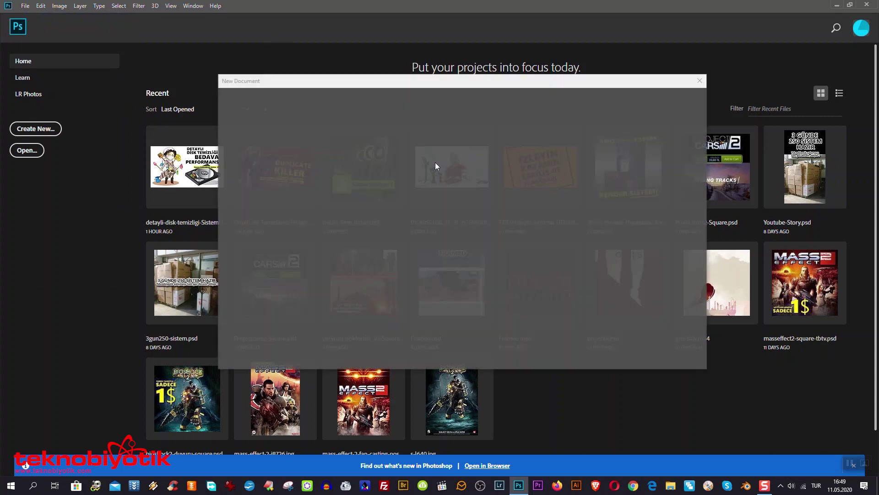
key("Escape")
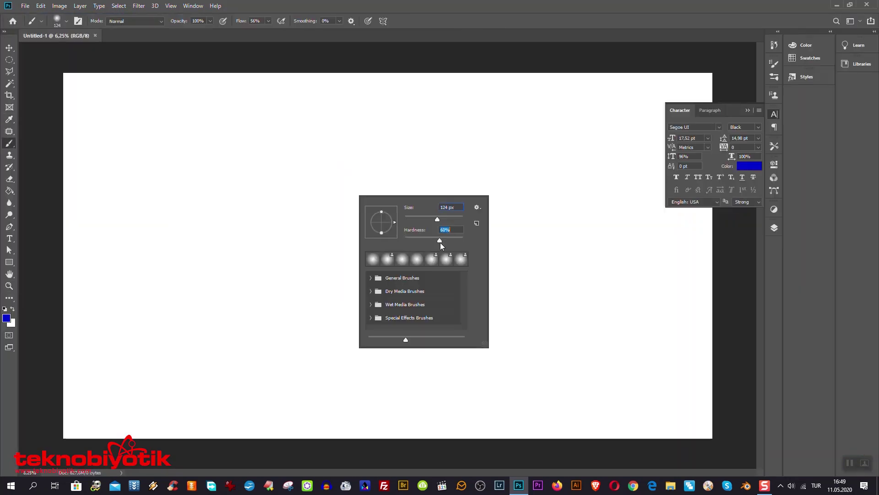
- Zoom in on the blue stroke's edge to inspect its pixels
key("z")
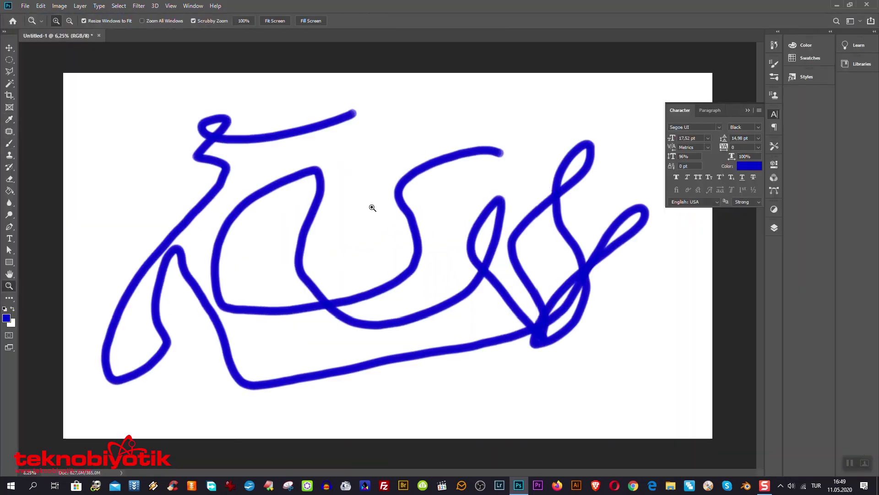
left_click(387, 202)
left_click(414, 169)
left_click_drag(414, 169, 561, 198)
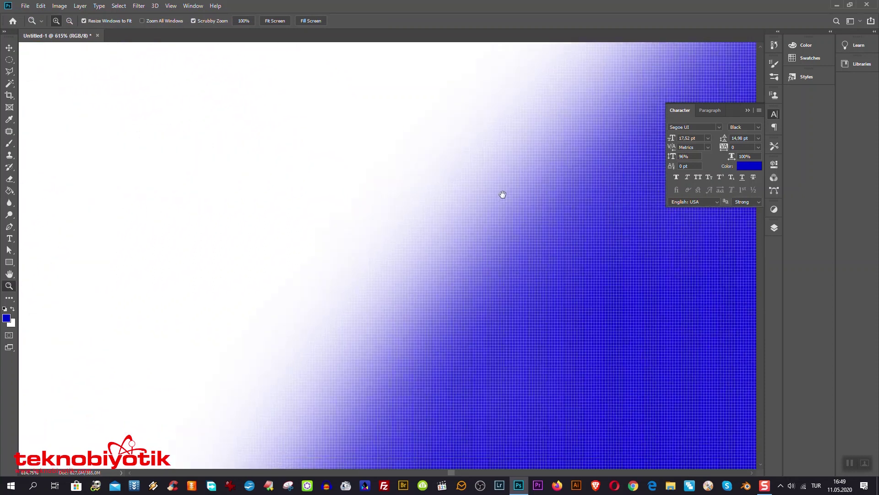
left_click_drag(502, 194, 447, 180)
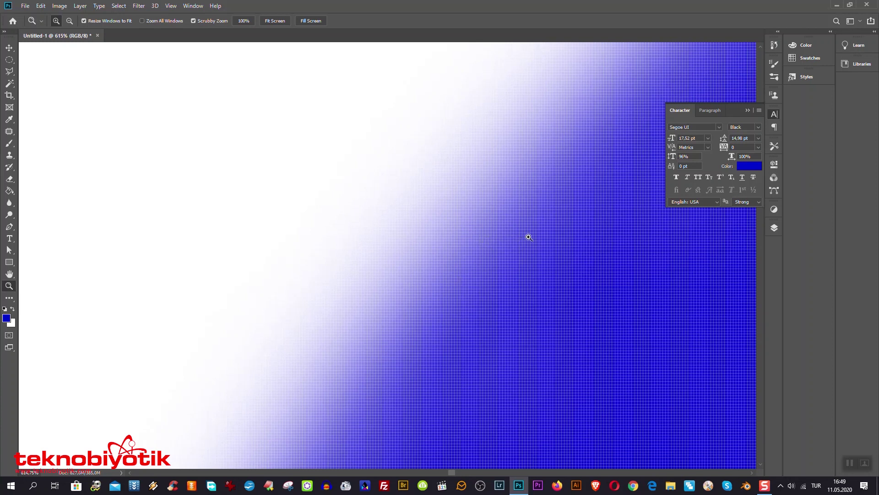
- Zoom back out to fit the whole canvas on screen, then erase part of the blue stroke
mouse_move(536, 251)
left_mouse_down()
mouse_move(317, 264)
mouse_move(301, 297)
mouse_move(552, 263)
mouse_move(287, 306)
mouse_move(477, 288)
left_mouse_up()
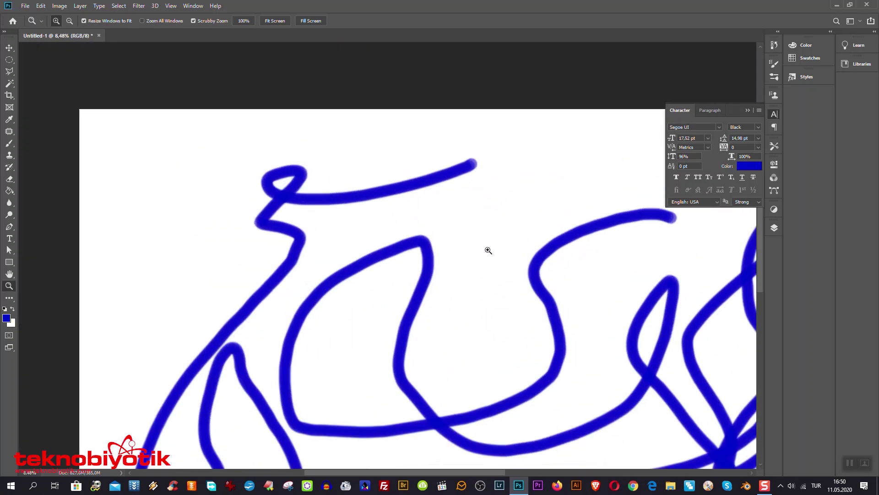
right_click(472, 249)
left_click(492, 296)
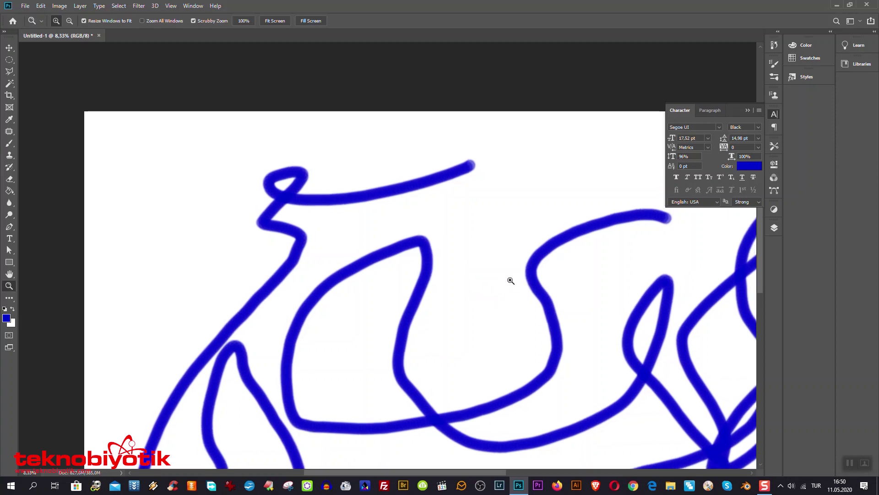
left_click(510, 275)
right_click(509, 250)
left_click(534, 258)
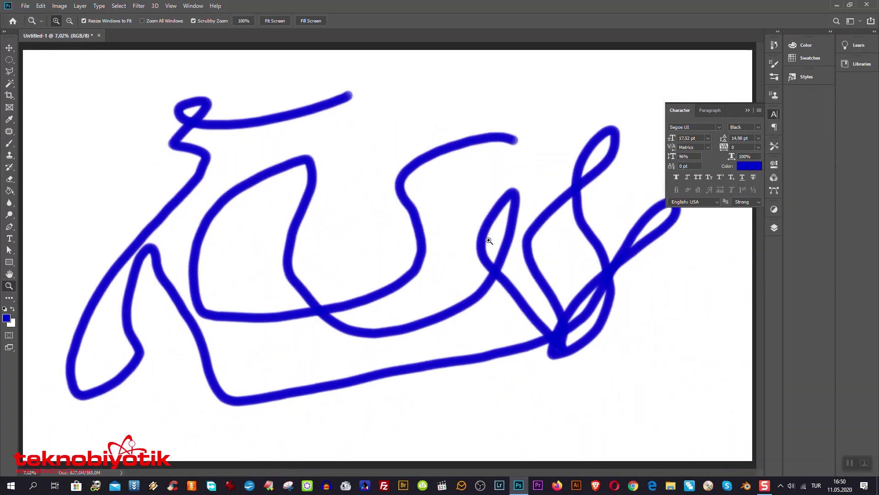
right_click(459, 236)
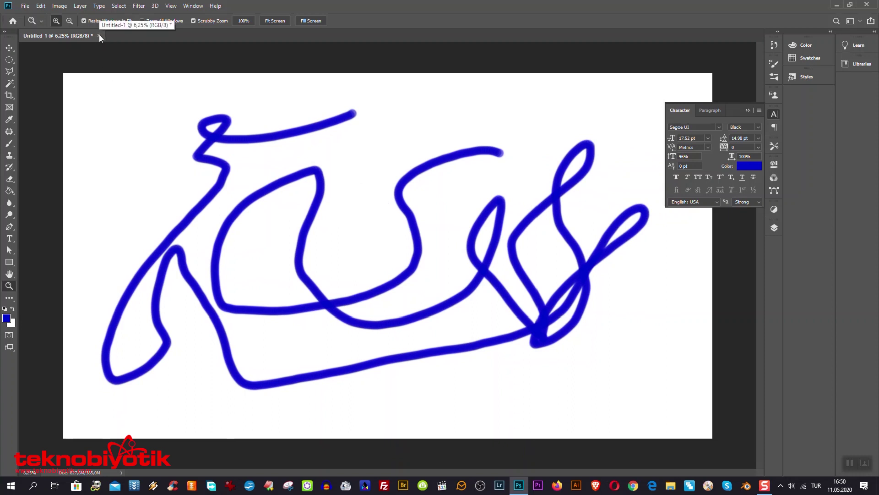
key("e")
left_click_drag(302, 130, 234, 141)
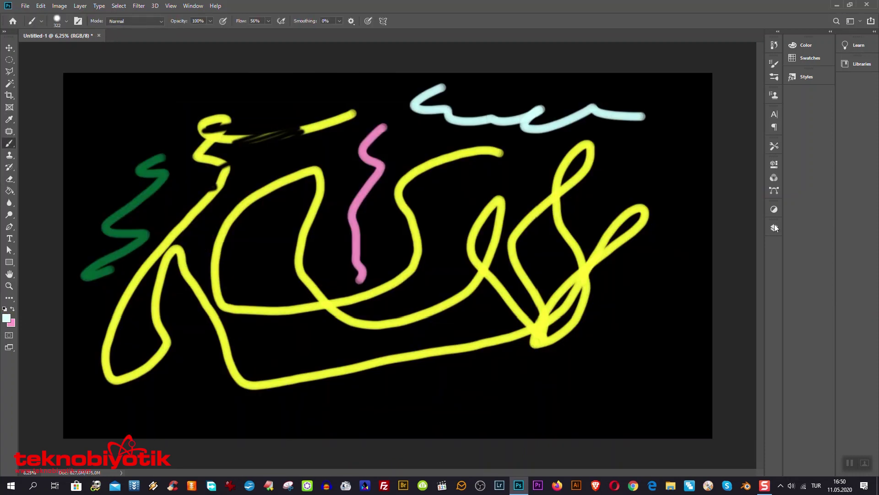
- Expand the History panel to show every state and step back to the blank starting canvas
left_click(774, 229)
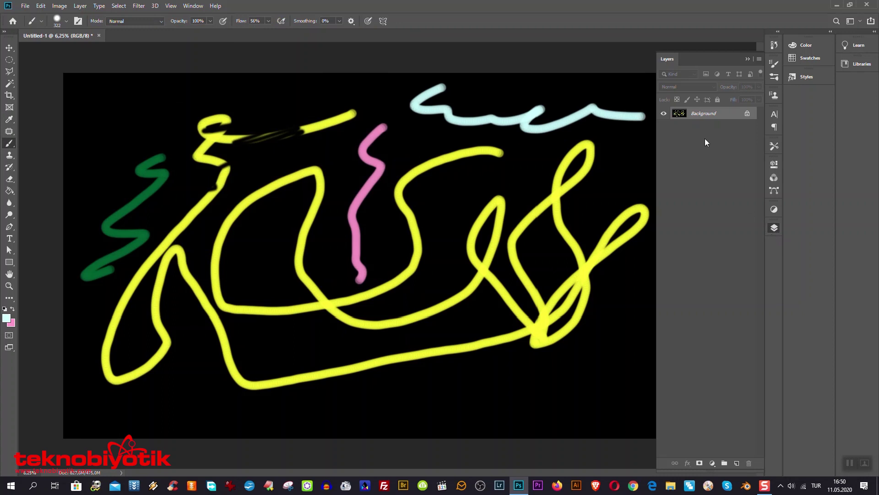
left_click(777, 44)
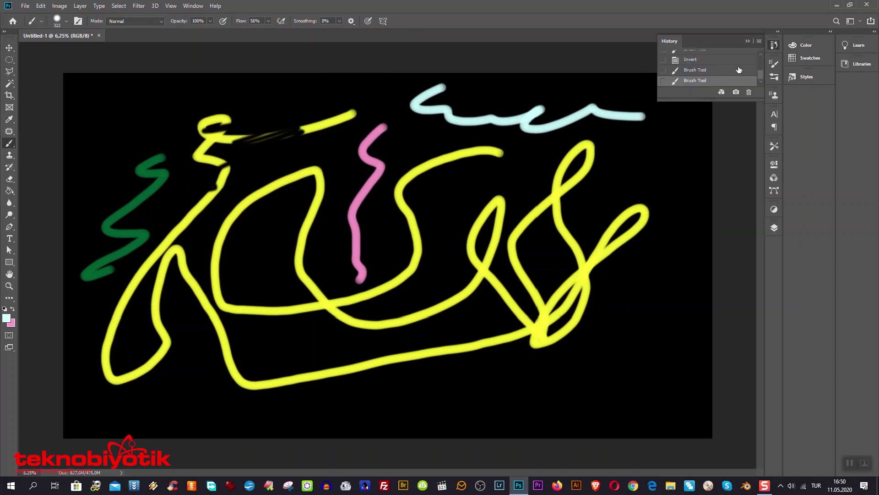
left_click_drag(732, 102, 732, 256)
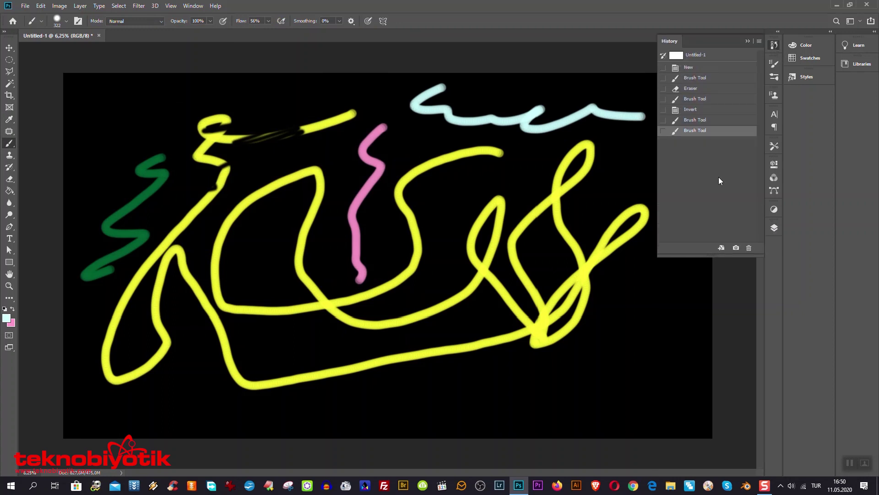
left_click(698, 120)
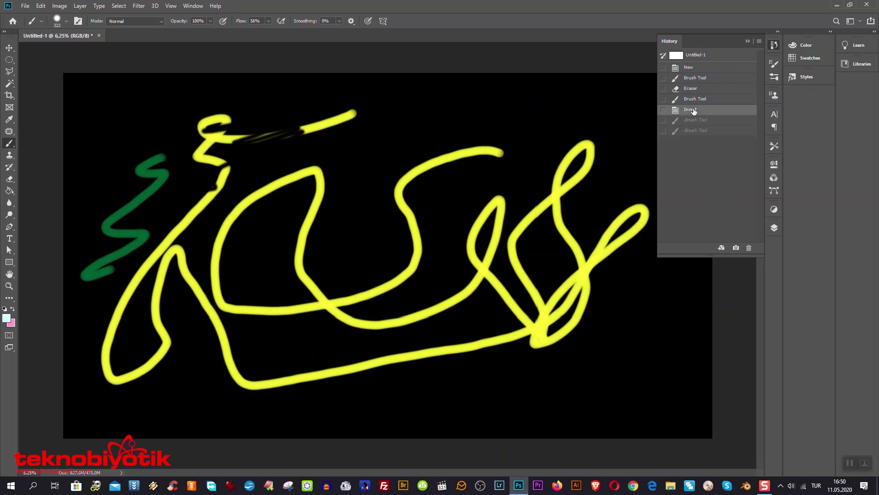
left_click(699, 100)
left_click(696, 88)
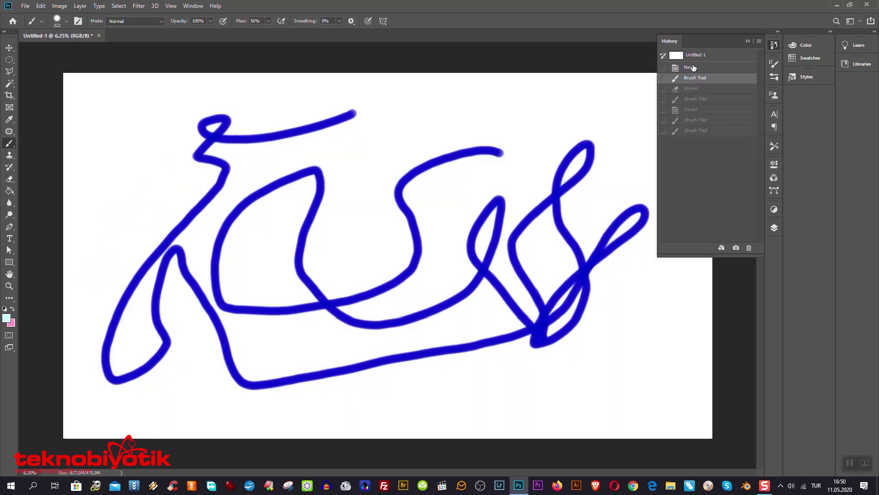
left_click(692, 66)
- Step forward through history to the latest inverted painting state
left_click(696, 79)
left_click(697, 99)
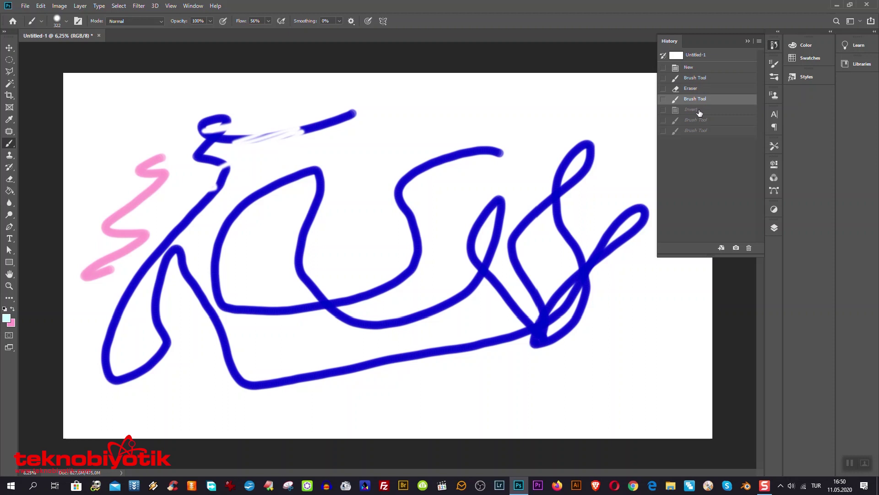
left_click(695, 120)
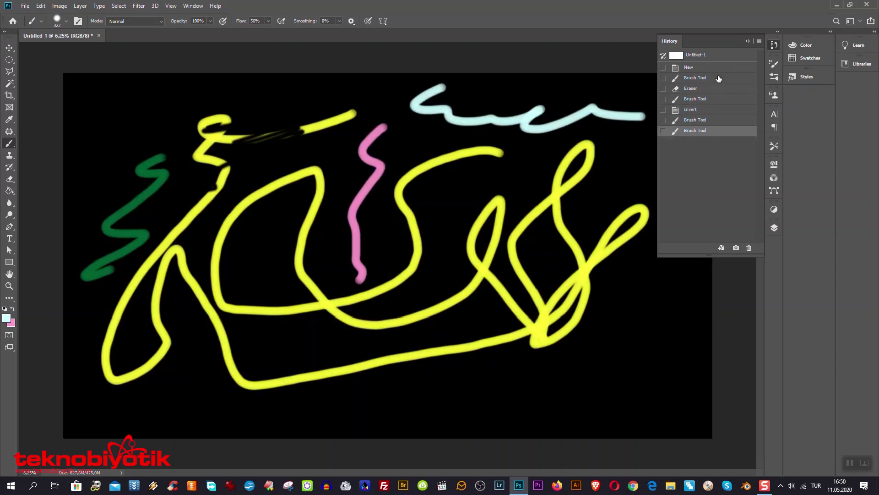
left_click(41, 6)
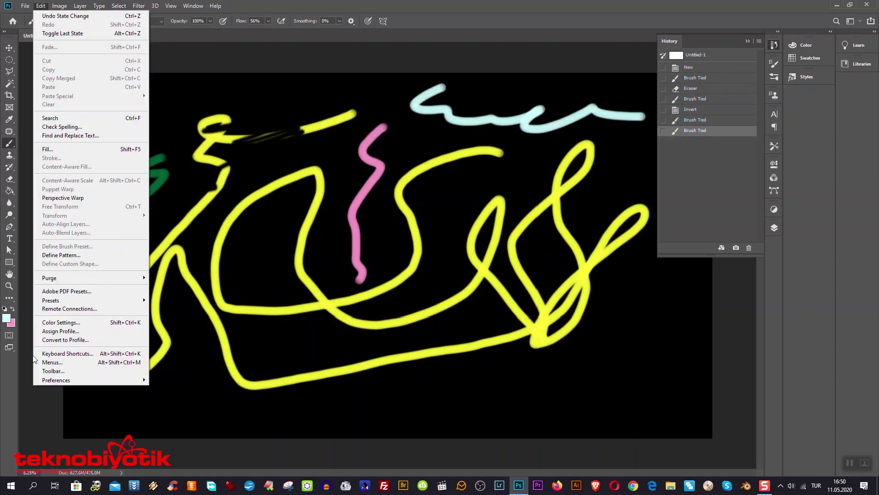
- Open and dismiss Customize Toolbar, then reopen Performance preferences (50 history states, 4 cache levels)
left_click(58, 378)
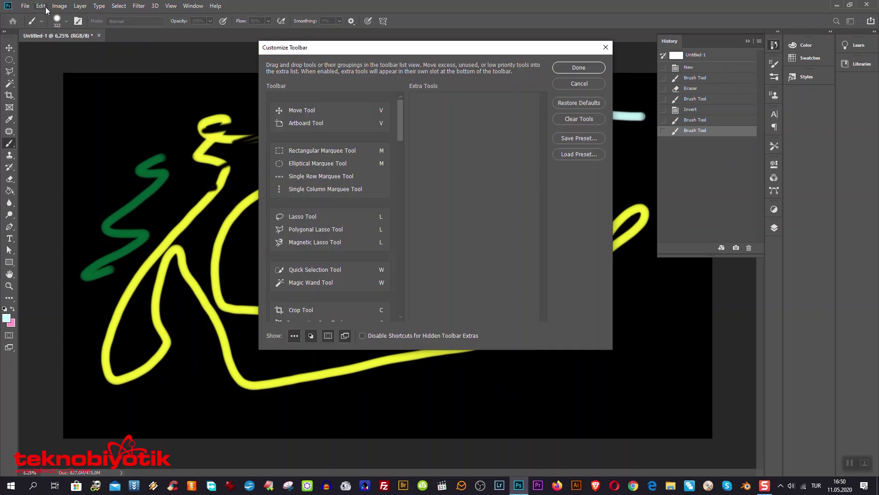
left_click(60, 6)
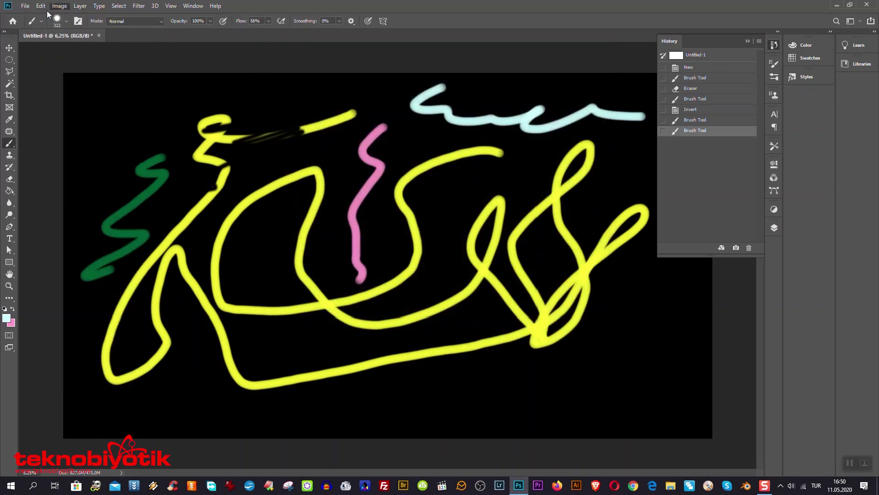
left_click(64, 371)
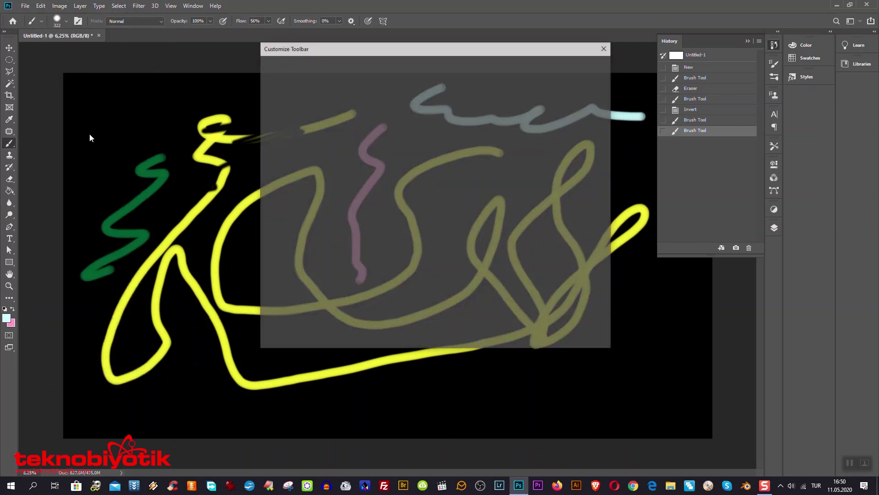
left_click(40, 6)
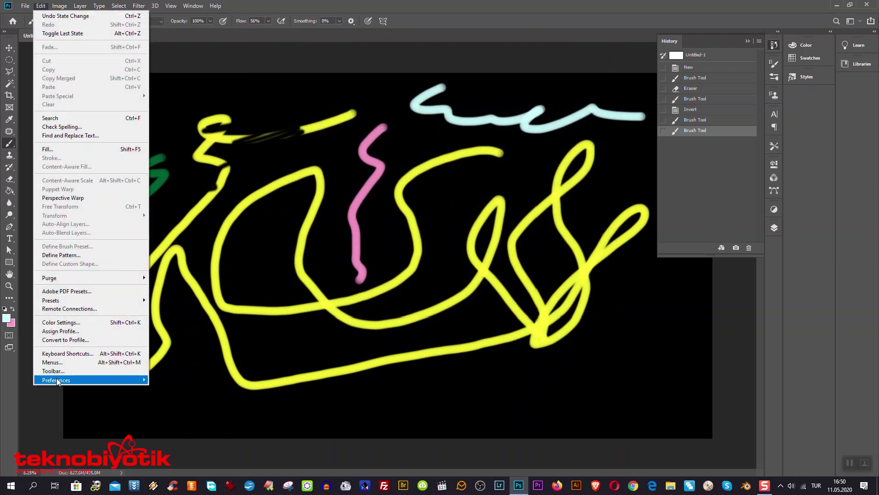
mouse_move(56, 380)
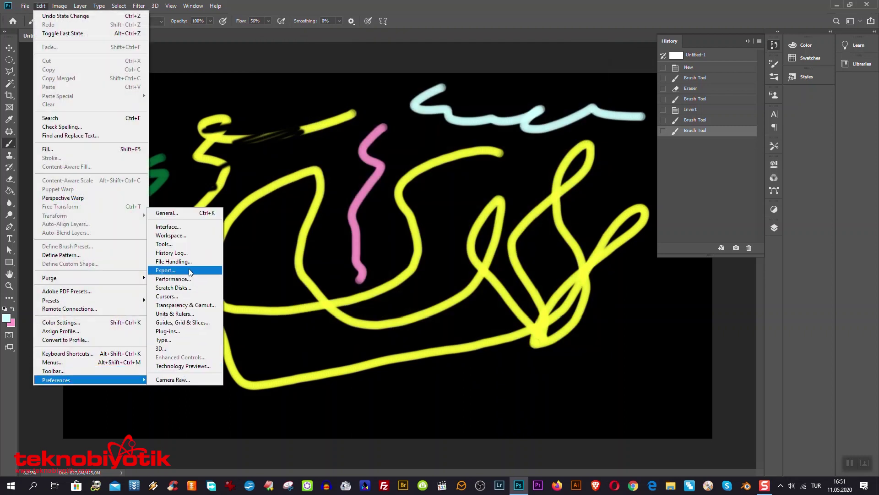
left_click(178, 282)
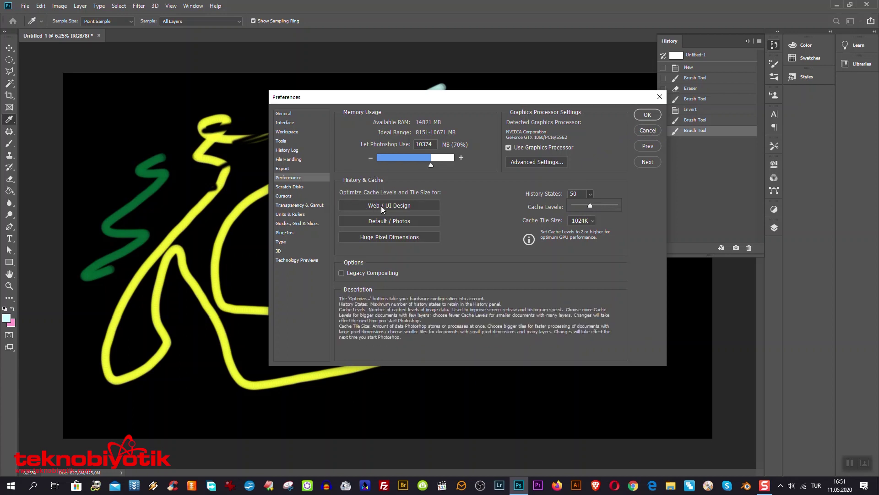
- Review the Interface preferences page, then move back to the General preferences page
left_click(284, 124)
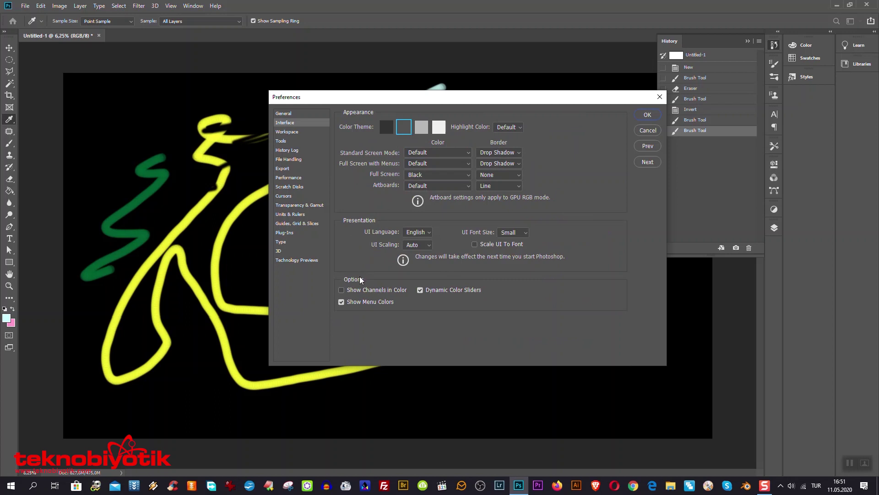
left_click(287, 114)
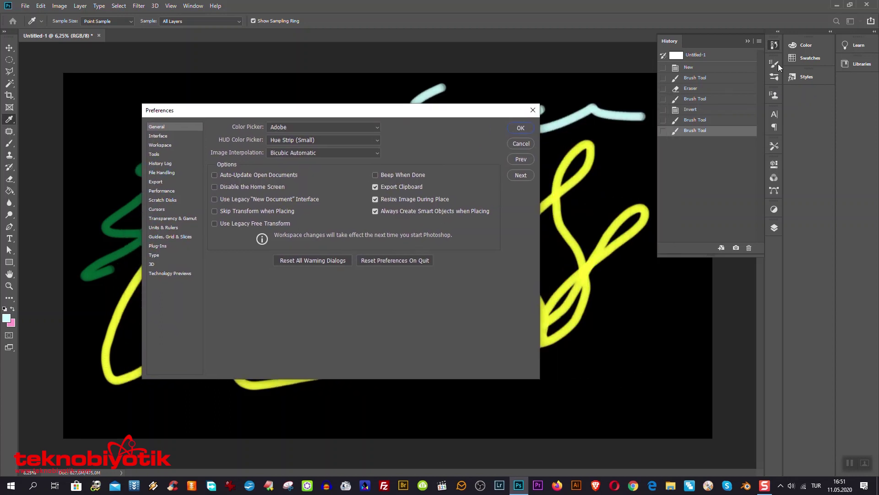
- Expand and collapse the Libraries panel, then cancel the Preferences dialog unchanged
left_click(849, 64)
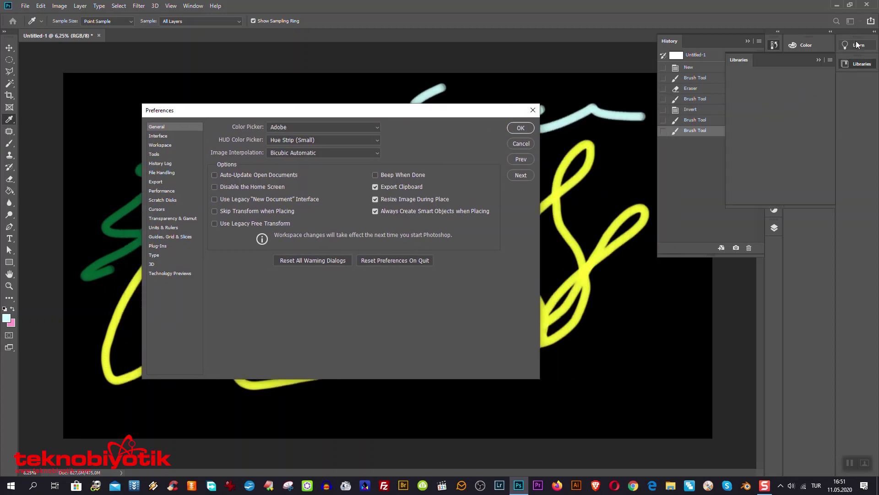
left_click(819, 60)
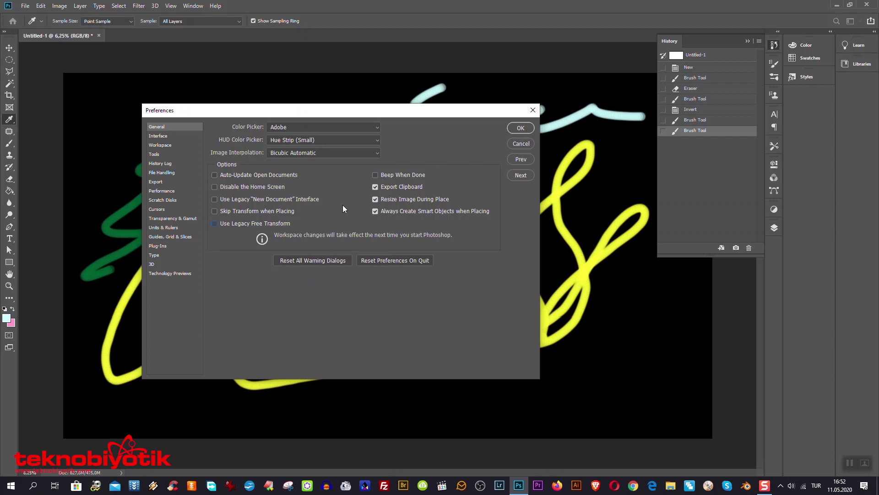
left_click(520, 142)
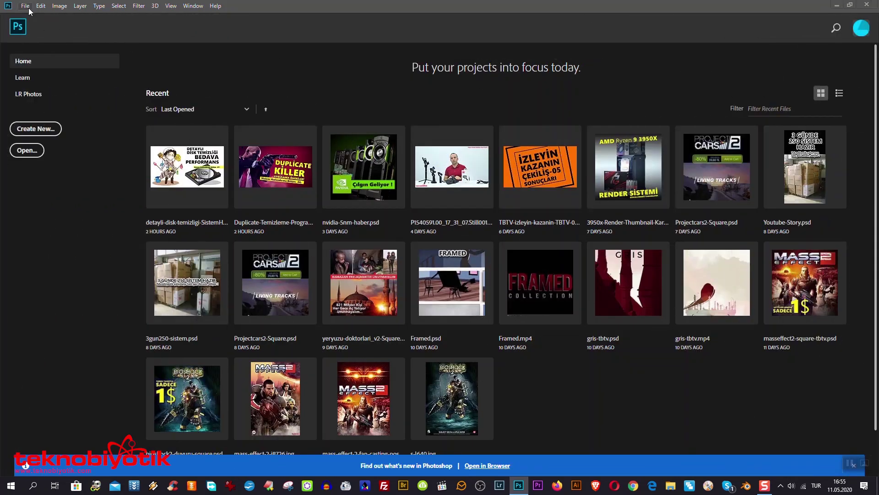
- Reopen Edit > Preferences > General, cancel it unchanged, and exit Photoshop to the desktop
left_click(28, 7)
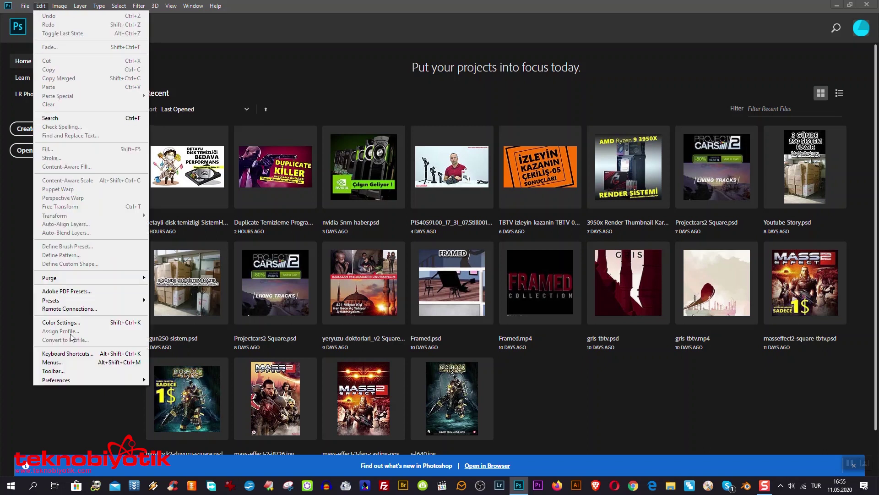
mouse_move(56, 379)
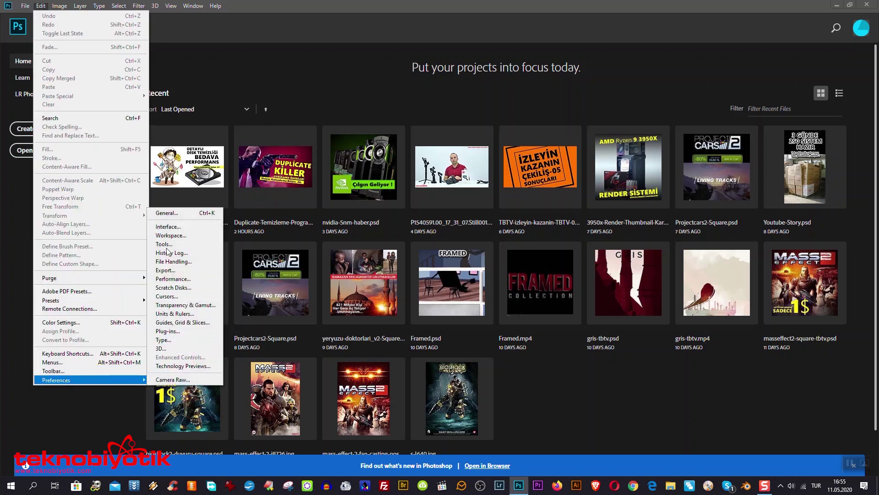
left_click(167, 213)
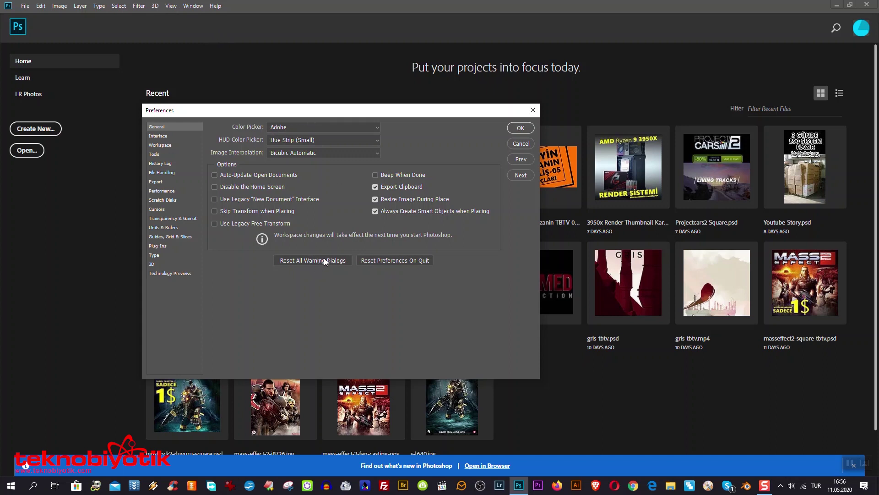
left_click(521, 144)
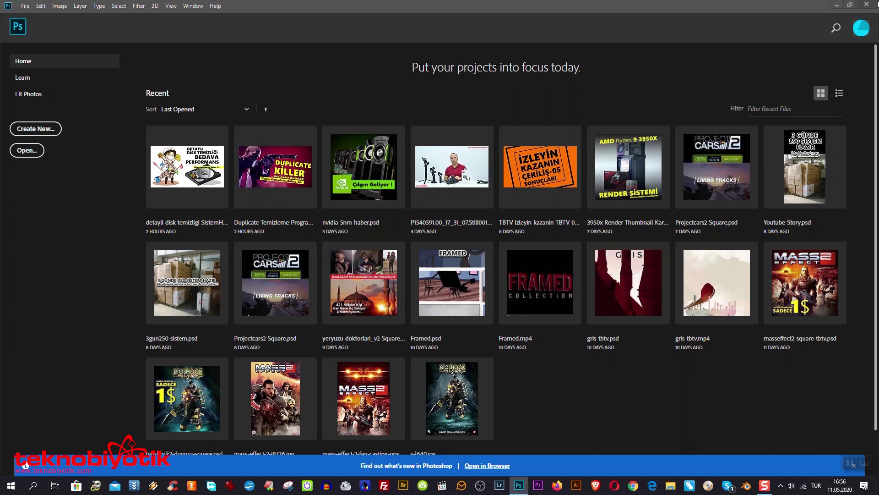
left_click(867, 5)
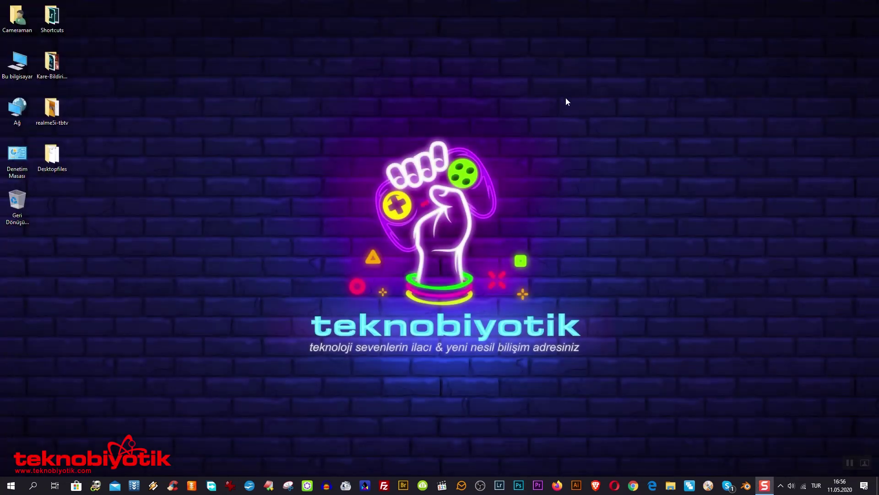